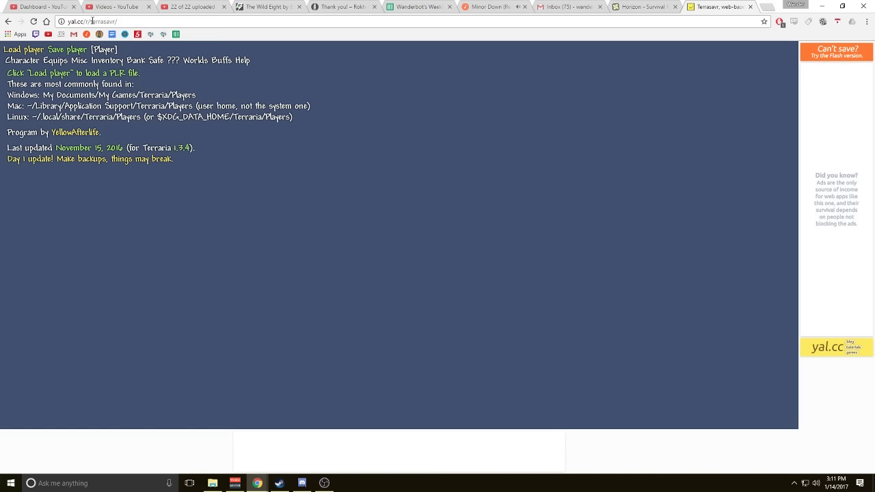
Step: Load Shadowbot.plr from Documents > My Games > Terraria > Players into TerraSavr
{"action": "left_click", "coordinate": [91, 22]}
{"action": "double_click", "coordinate": [101, 21]}
{"action": "key", "text": "Escape"}
{"action": "left_click", "coordinate": [22, 51]}
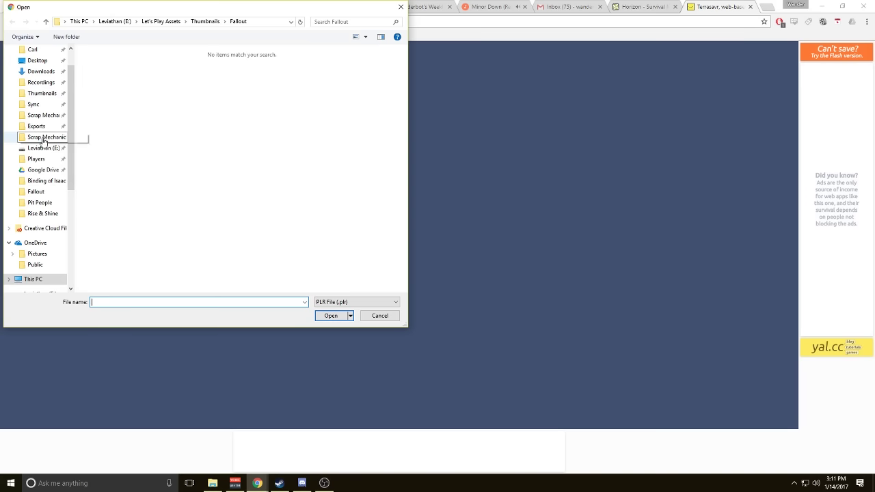
{"action": "left_click", "coordinate": [38, 159]}
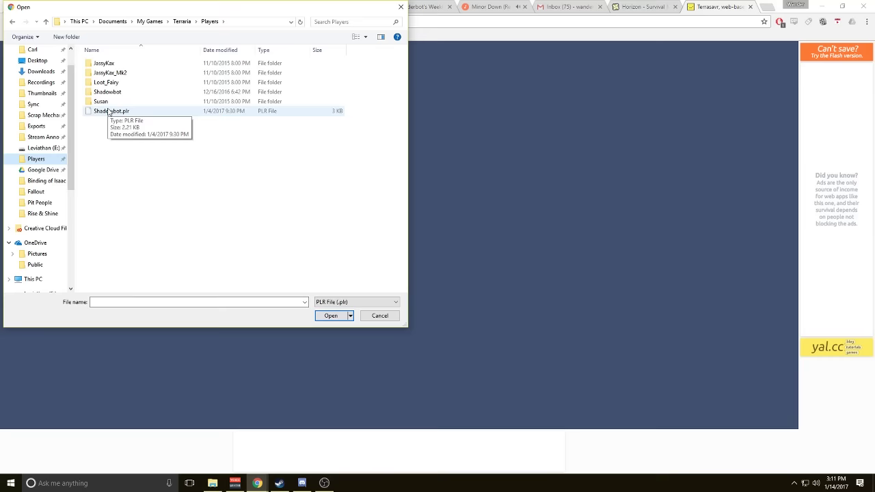
{"action": "double_click", "coordinate": [110, 113]}
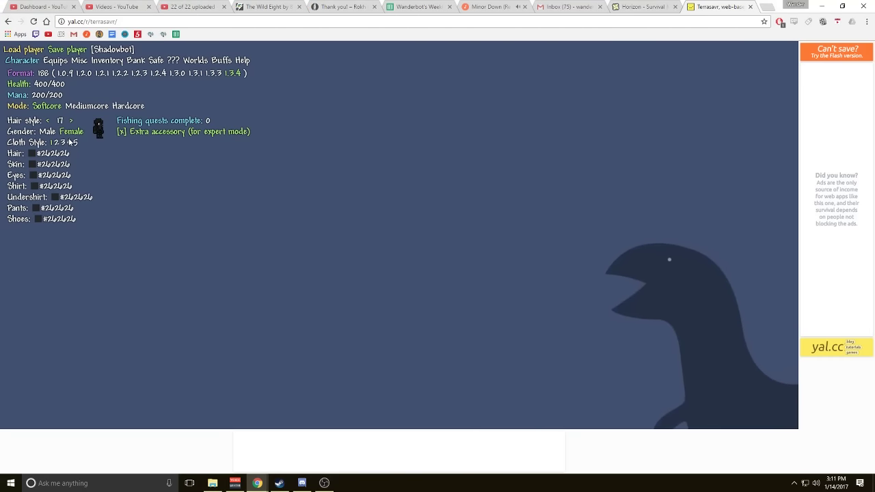
Step: Set gender to Male, then browse the Equips, Misc, Inventory, Bank, Safe, ??? and Worlds tabs
{"action": "left_click", "coordinate": [48, 131]}
{"action": "left_click", "coordinate": [54, 62]}
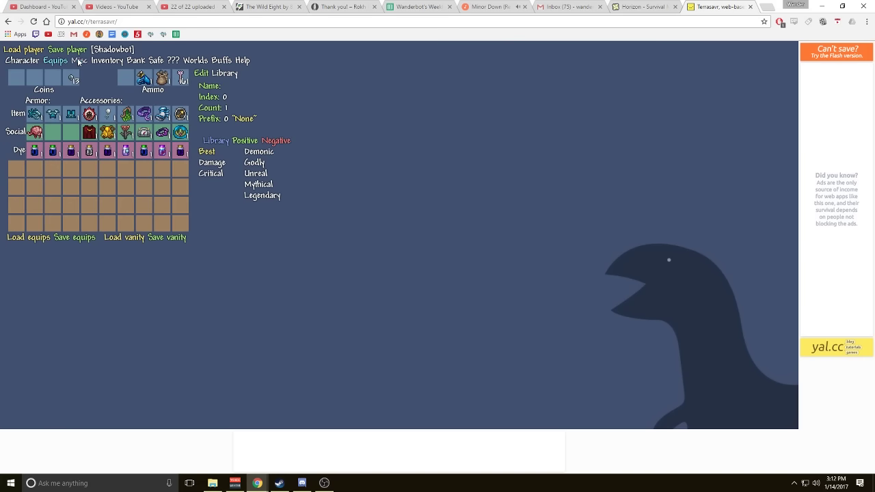
{"action": "left_click", "coordinate": [80, 62]}
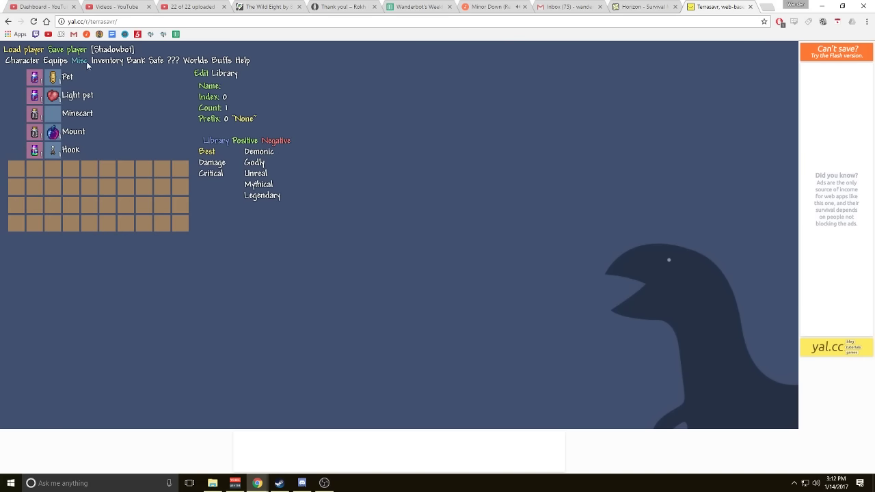
{"action": "left_click", "coordinate": [96, 62]}
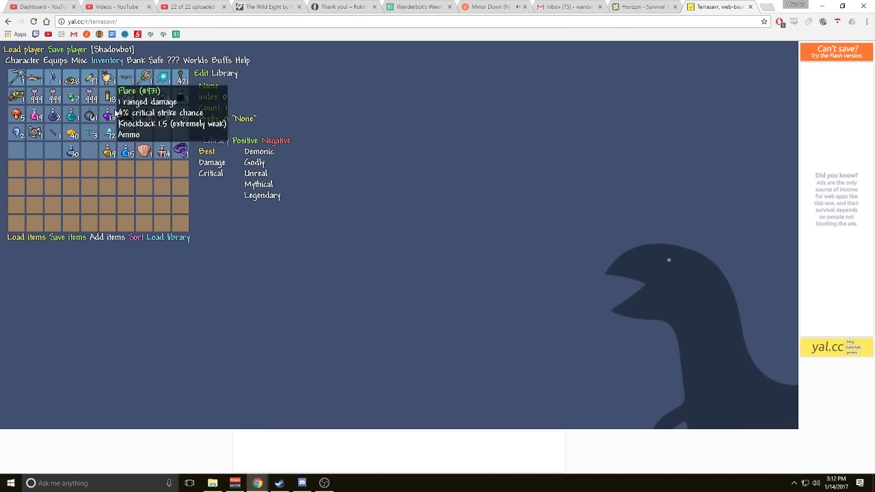
{"action": "left_click", "coordinate": [136, 63]}
{"action": "left_click", "coordinate": [157, 63]}
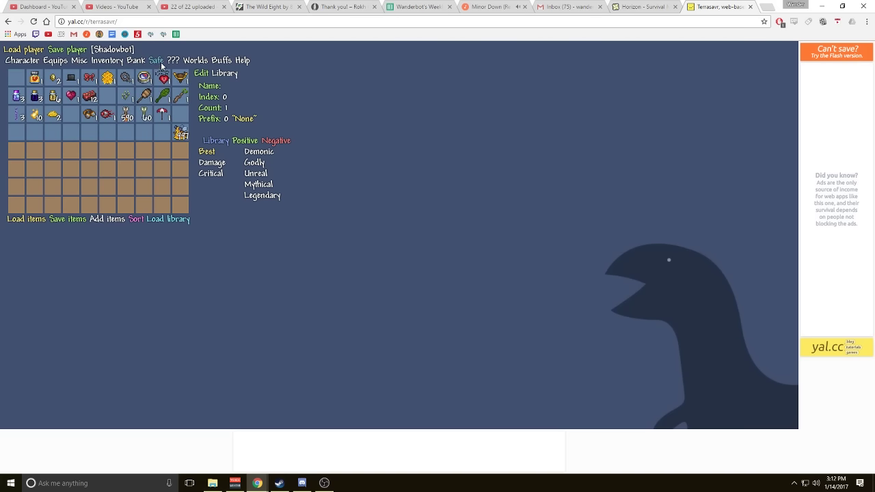
{"action": "left_click", "coordinate": [170, 62]}
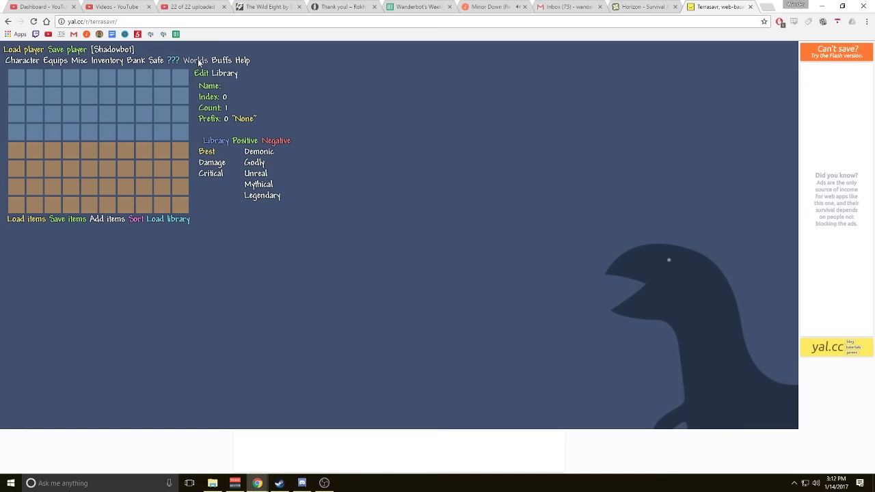
{"action": "left_click", "coordinate": [198, 61]}
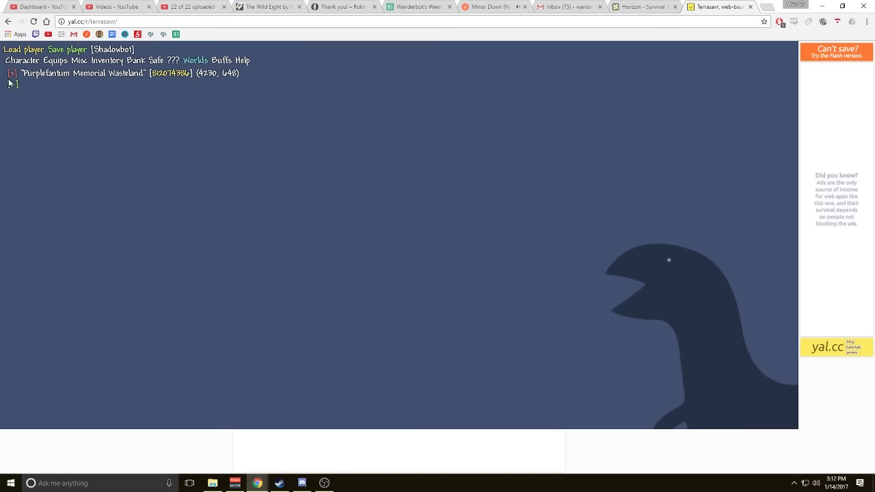
Step: Inspect Shadowbot's Puppy, Well Fed and Crimson Heart buffs, then return to the Equips tab
{"action": "left_click", "coordinate": [215, 62]}
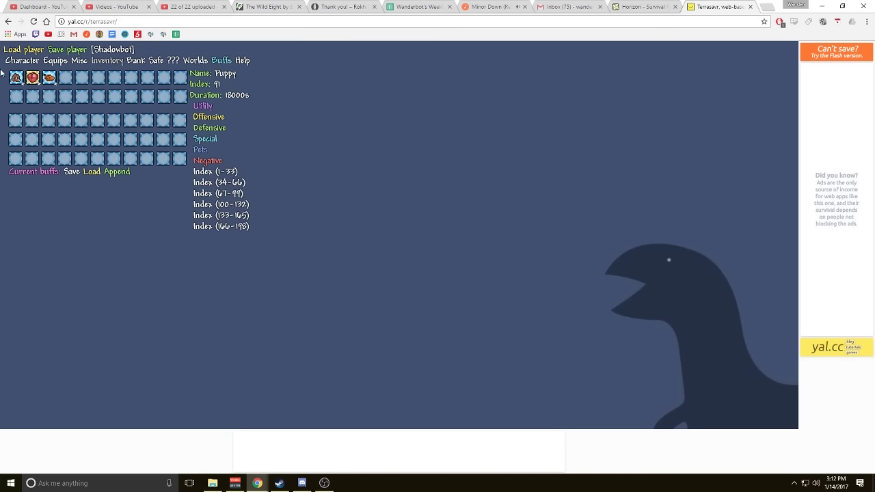
{"action": "left_click", "coordinate": [48, 77]}
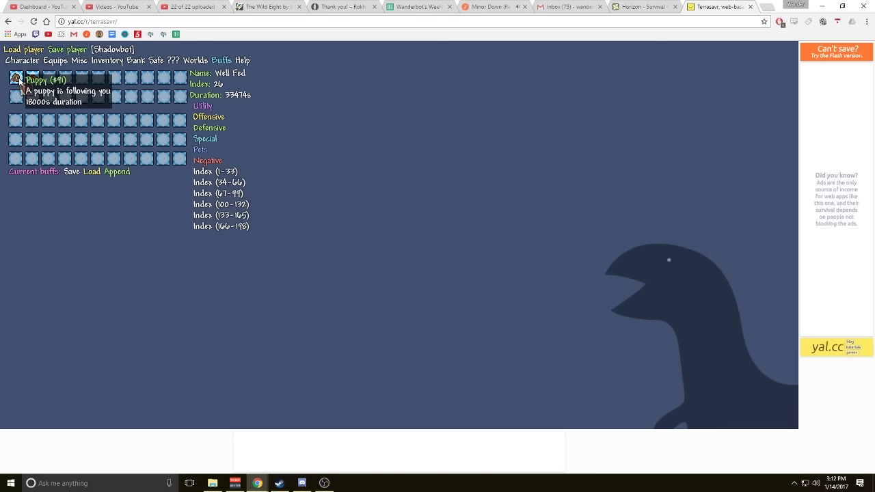
{"action": "left_click", "coordinate": [51, 78]}
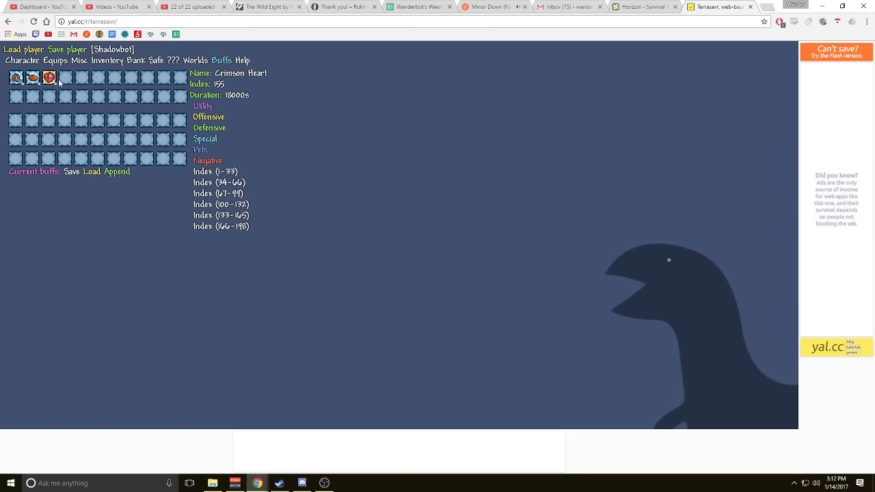
{"action": "left_click", "coordinate": [60, 61]}
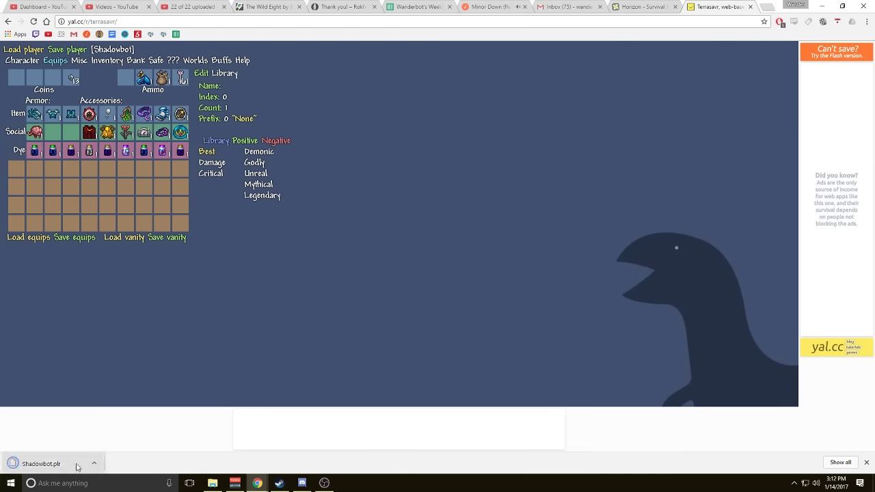
Step: Show the downloaded Shadowbot.plr in its Downloads folder from Chrome's download bar
{"action": "left_click", "coordinate": [75, 465]}
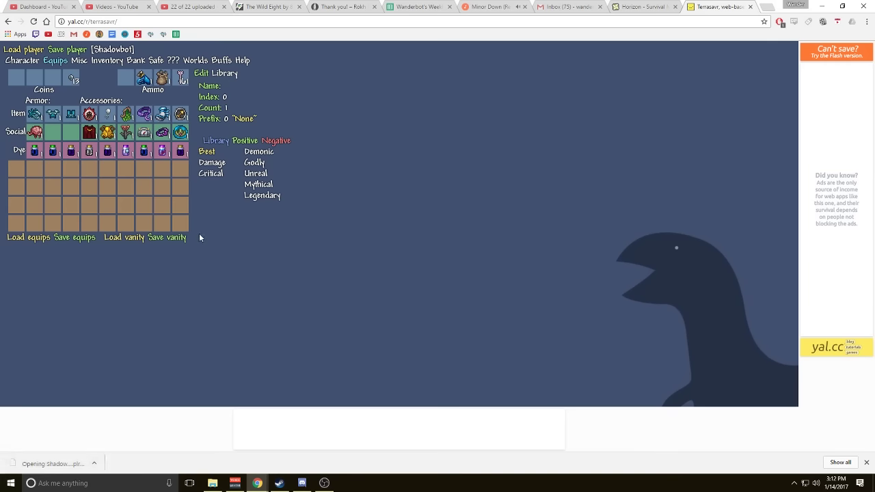
{"action": "left_click", "coordinate": [96, 463]}
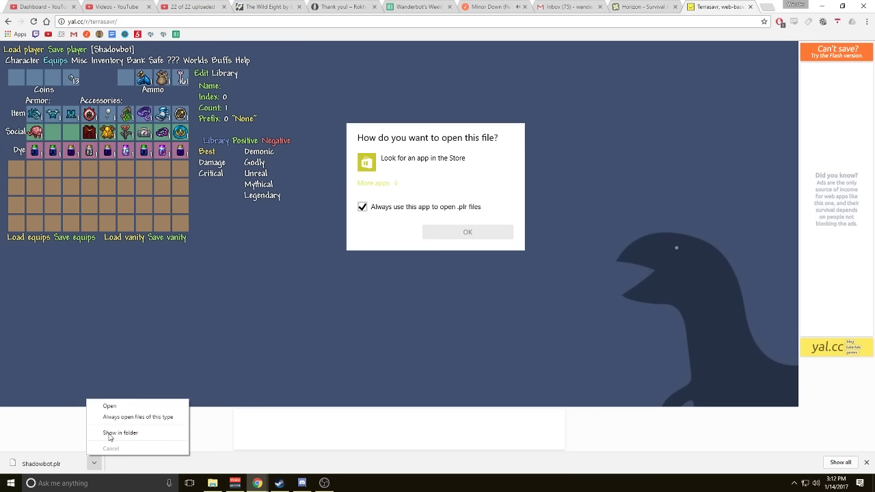
{"action": "left_click", "coordinate": [140, 419]}
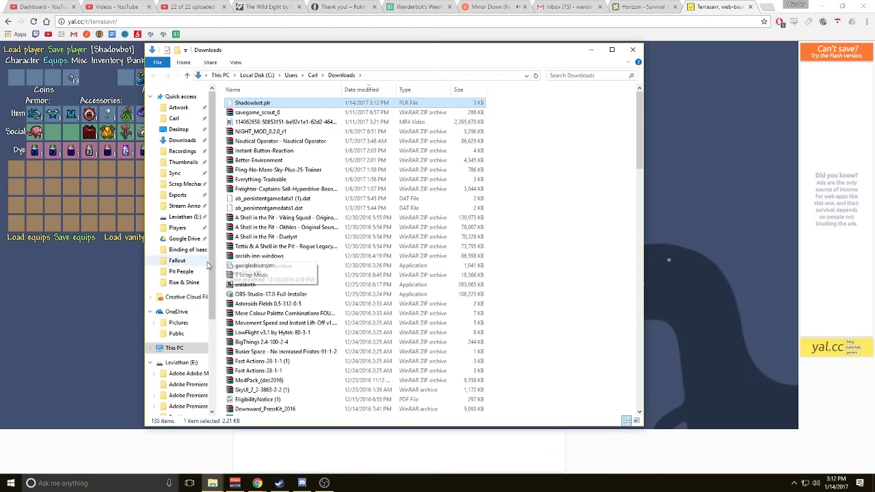
Step: Move Shadowbot.plr into the Players folder, replacing the old copy, and switch to Steam
{"action": "left_click", "coordinate": [177, 227]}
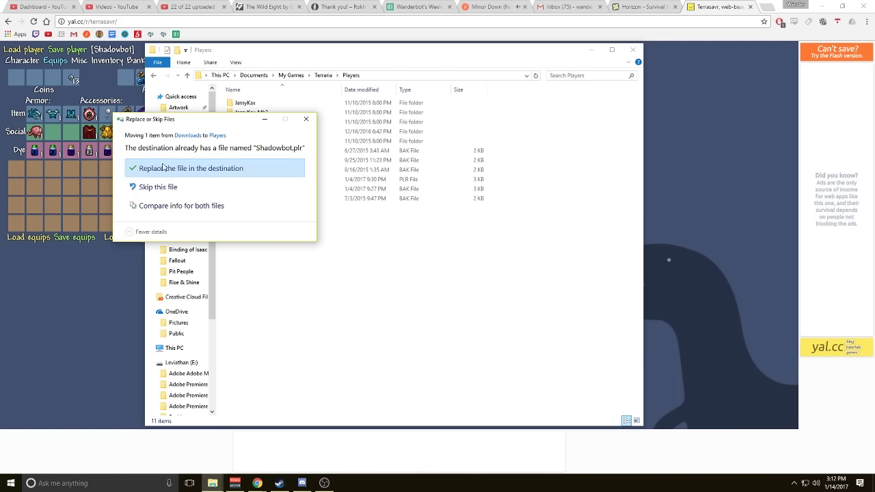
{"action": "left_click", "coordinate": [168, 169]}
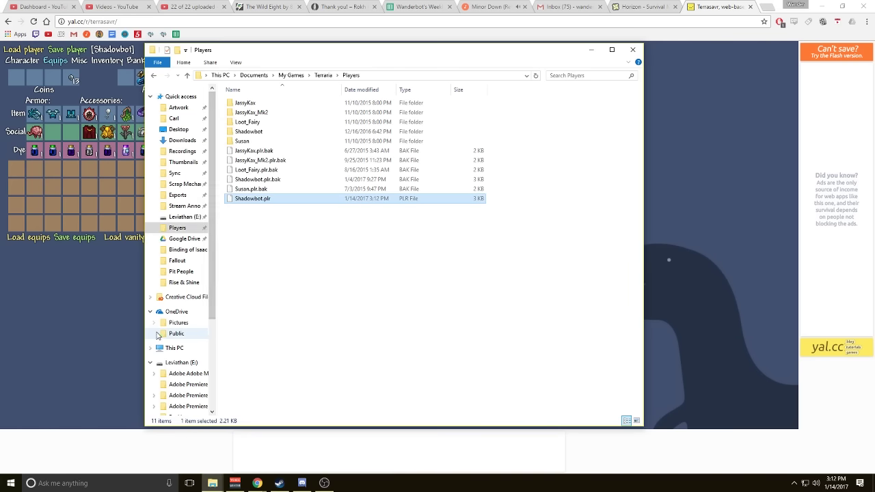
{"action": "left_click", "coordinate": [279, 484]}
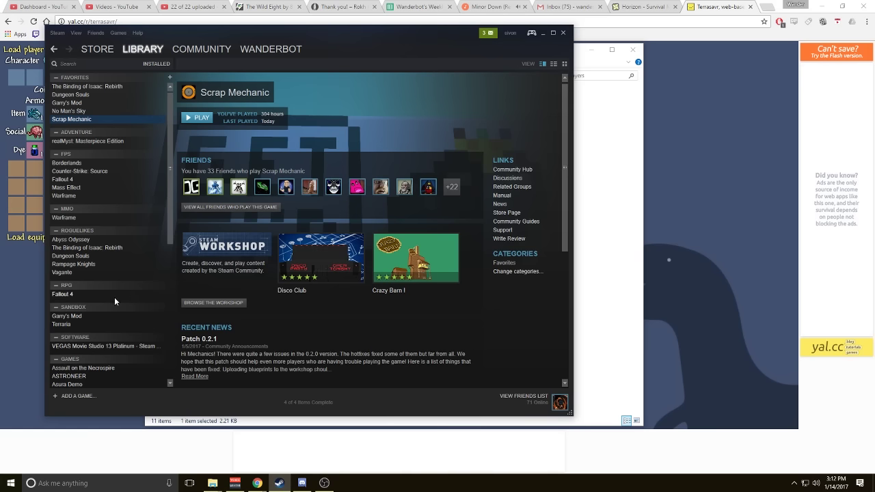
Step: Open Terraria's Steam library page, then return to TerraSavr in Chrome
{"action": "left_click", "coordinate": [71, 324]}
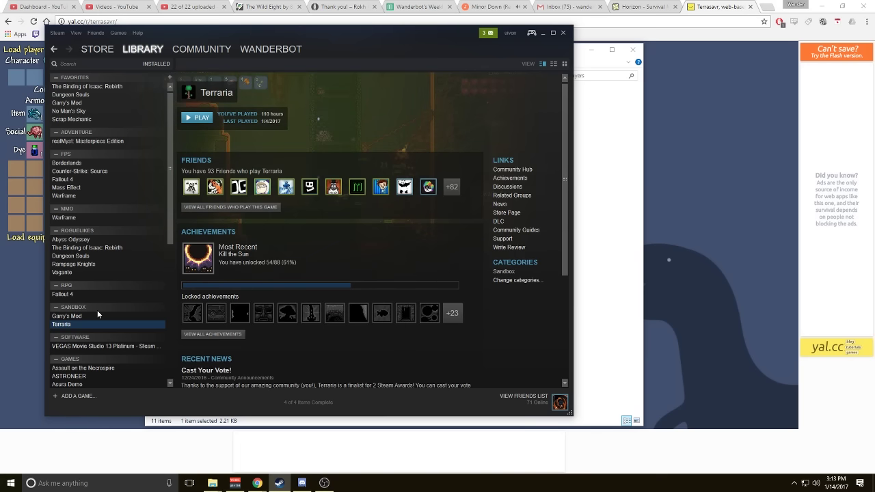
{"action": "left_click", "coordinate": [705, 134]}
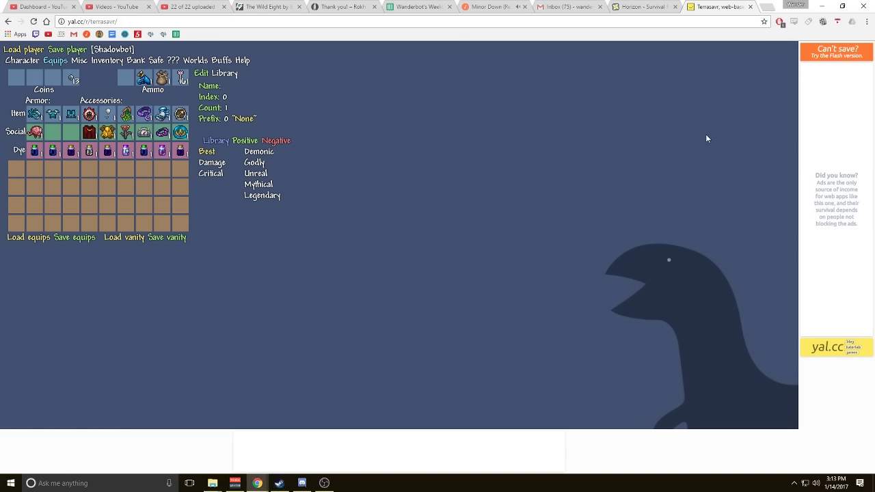